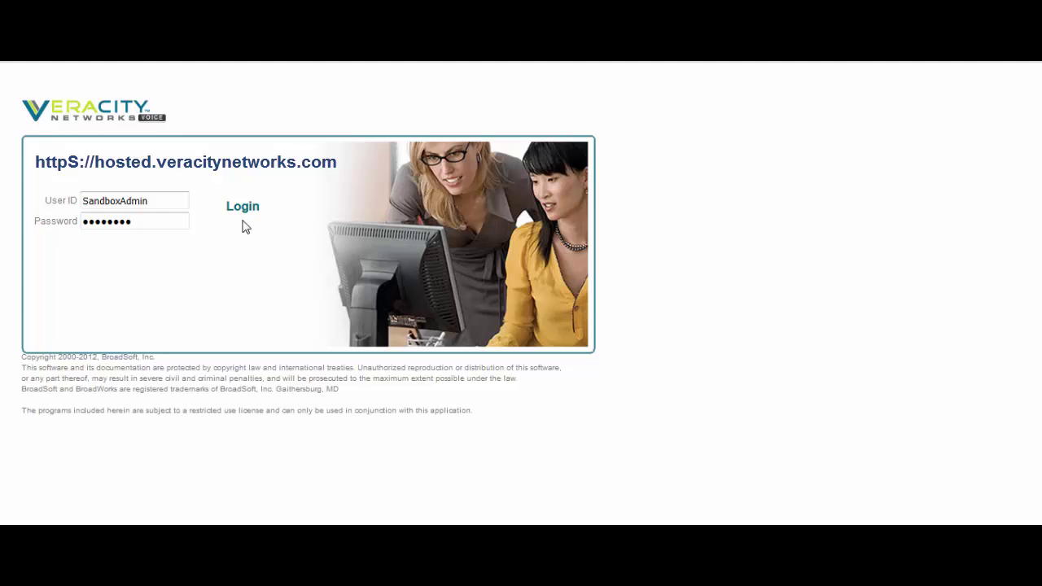
Log in as the group administrator and review the available and assigned group services in the group's resources
left_click(243, 209)
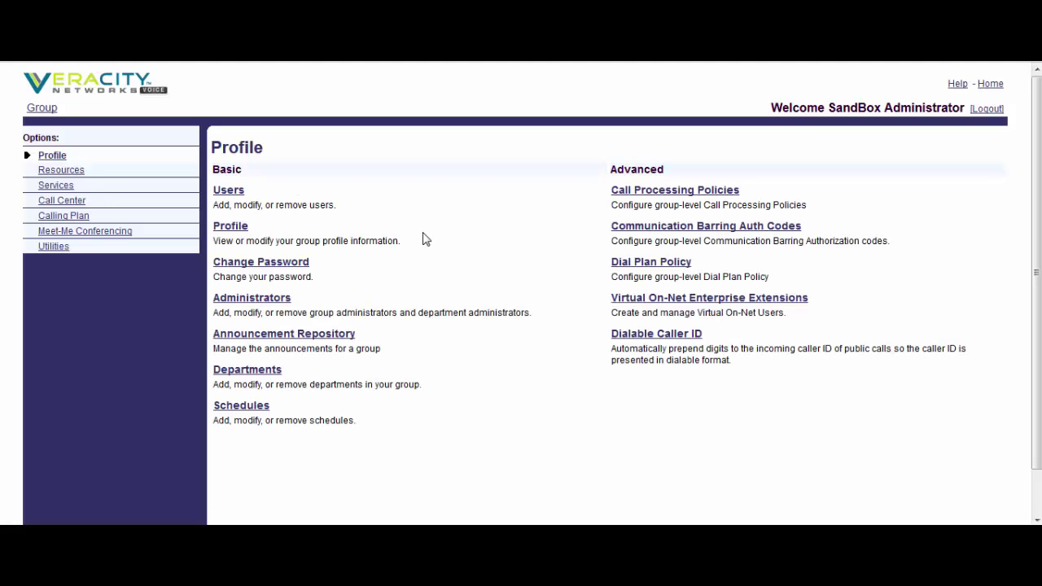
left_click(45, 188)
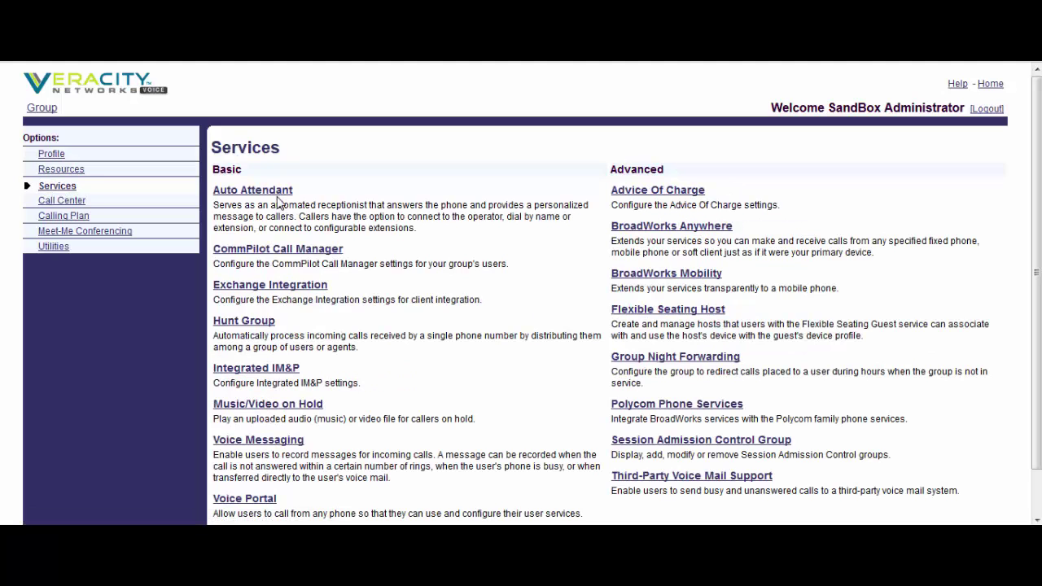
left_click(67, 170)
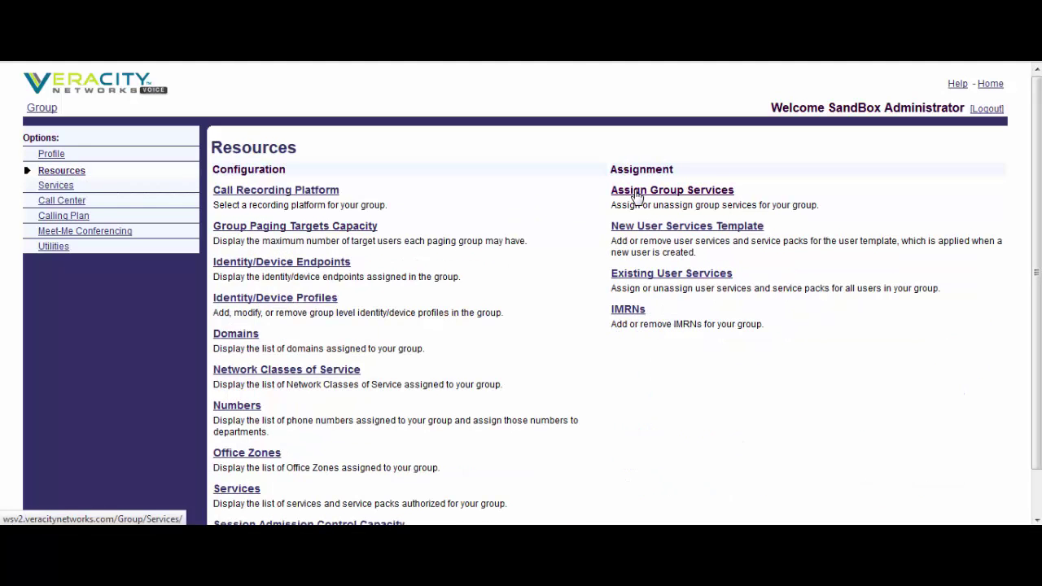
left_click(638, 194)
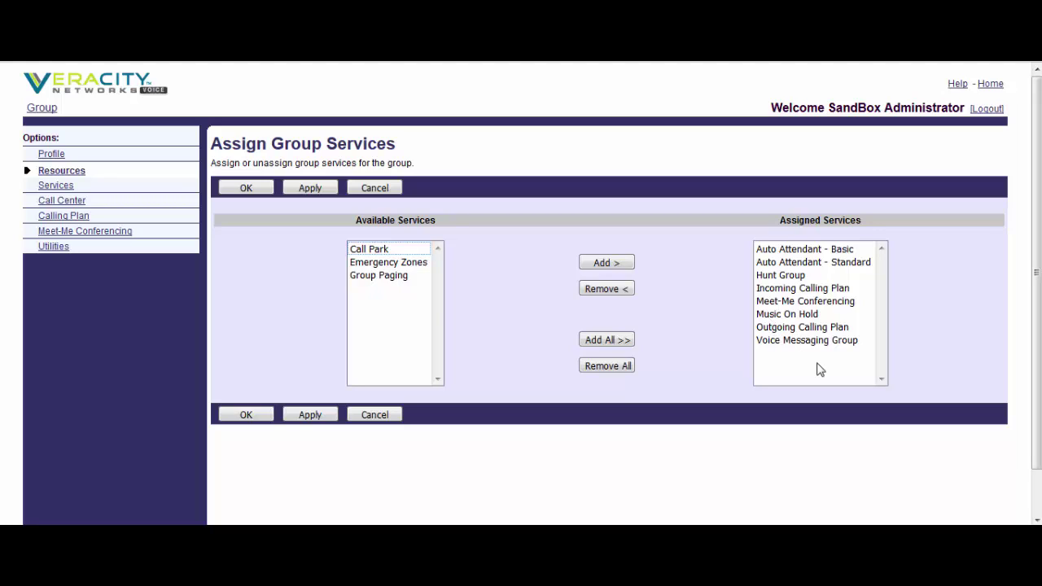
Open the profile settings of the Basic_AA_Sample auto attendant from the group services
left_click(65, 188)
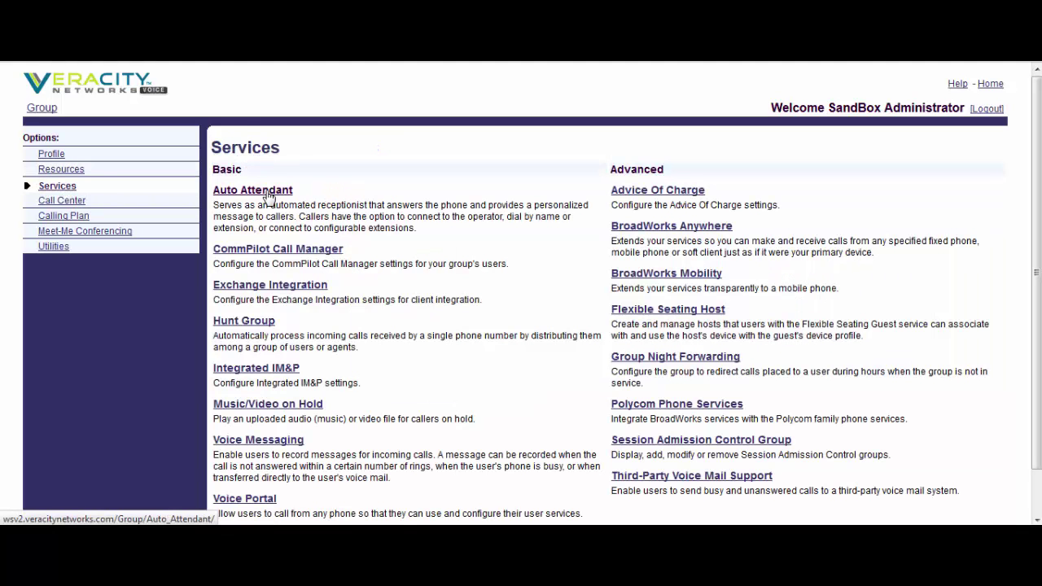
left_click(253, 191)
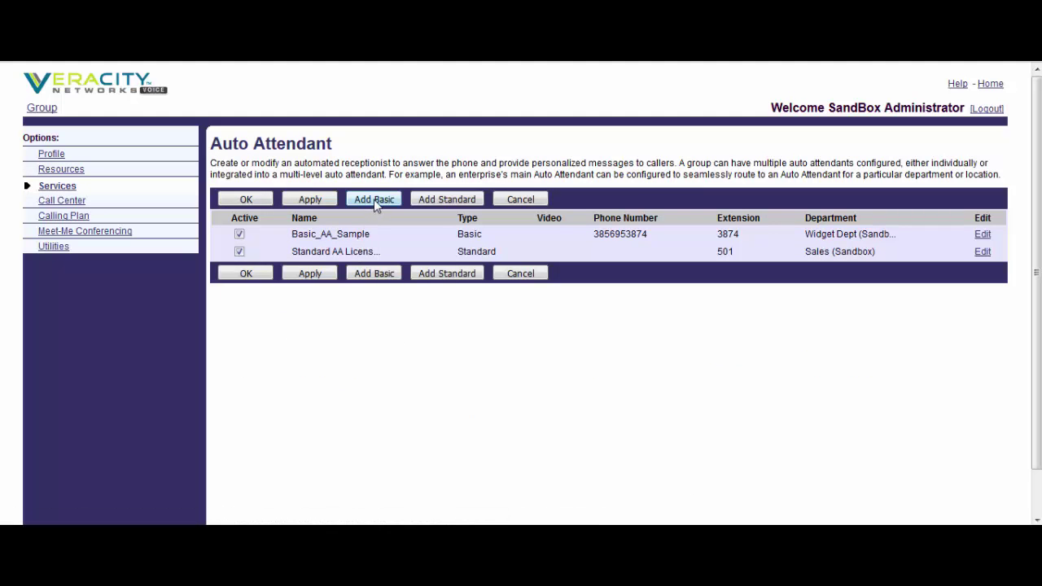
left_click(356, 235)
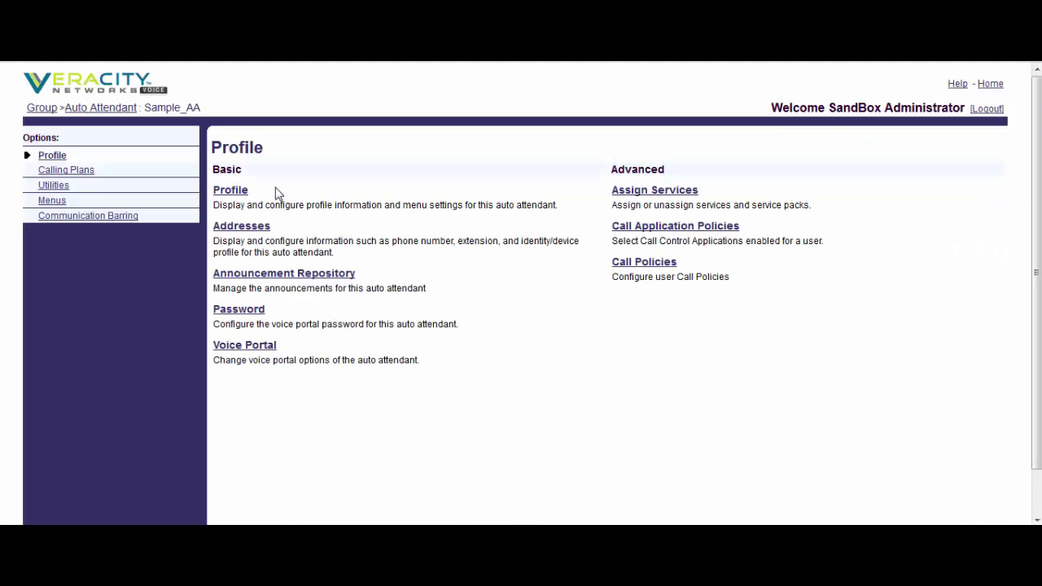
left_click(232, 192)
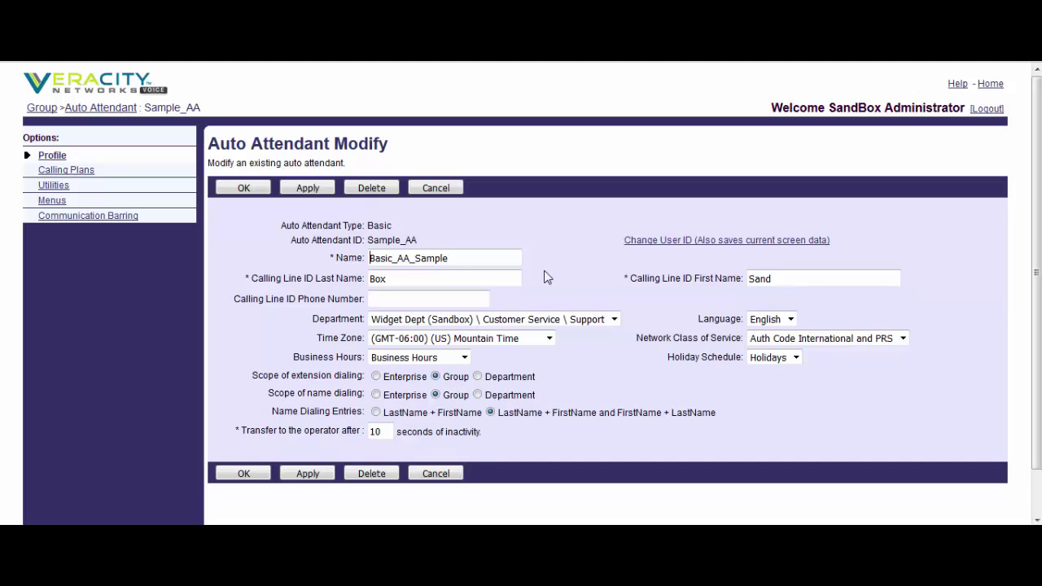
Set the auto attendant's business hours to Business Hours and its holiday schedule to Holidays, and save the profile
left_click(465, 358)
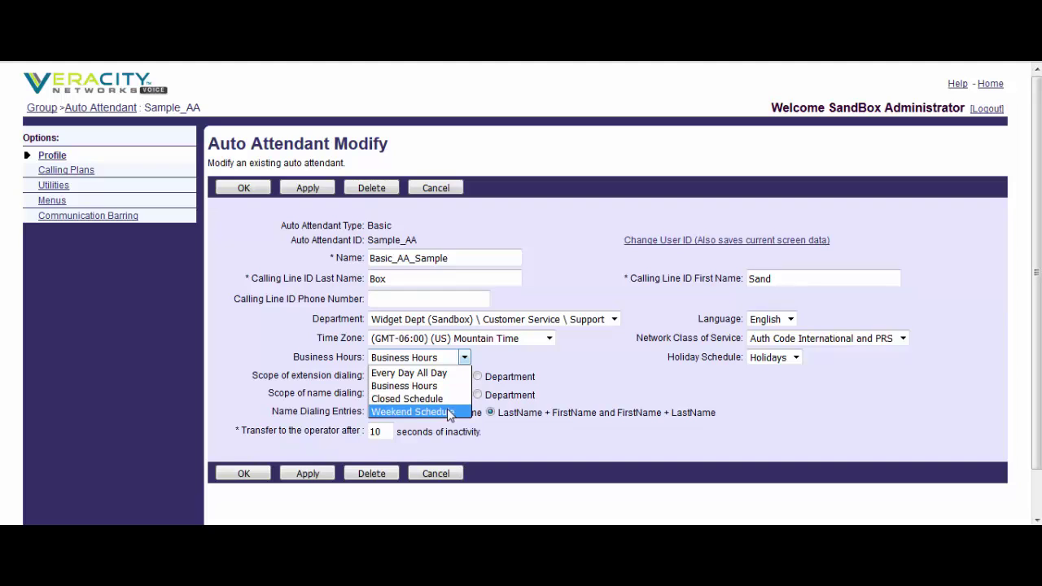
left_click(404, 386)
left_click(796, 359)
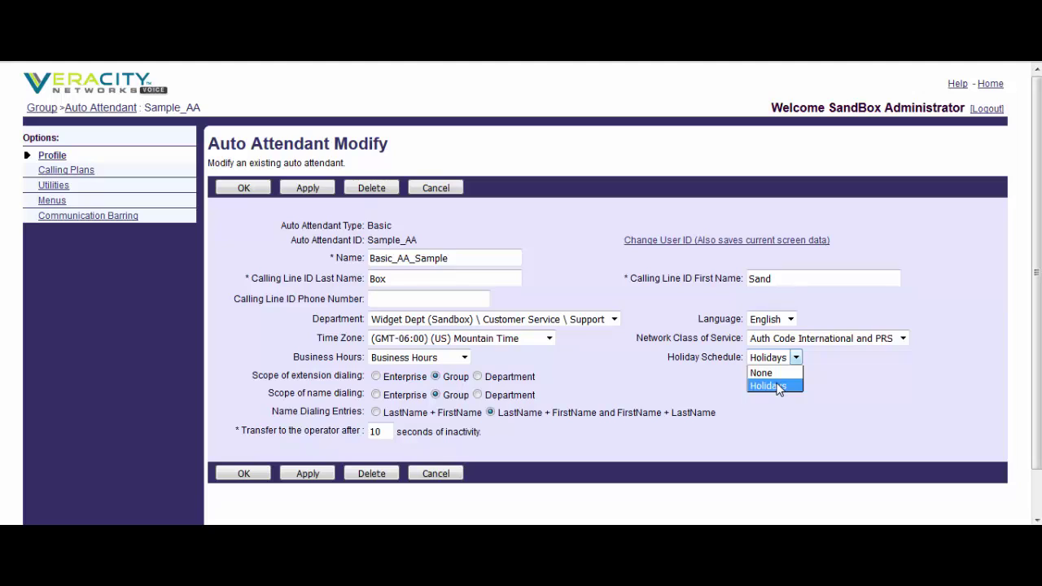
left_click(778, 387)
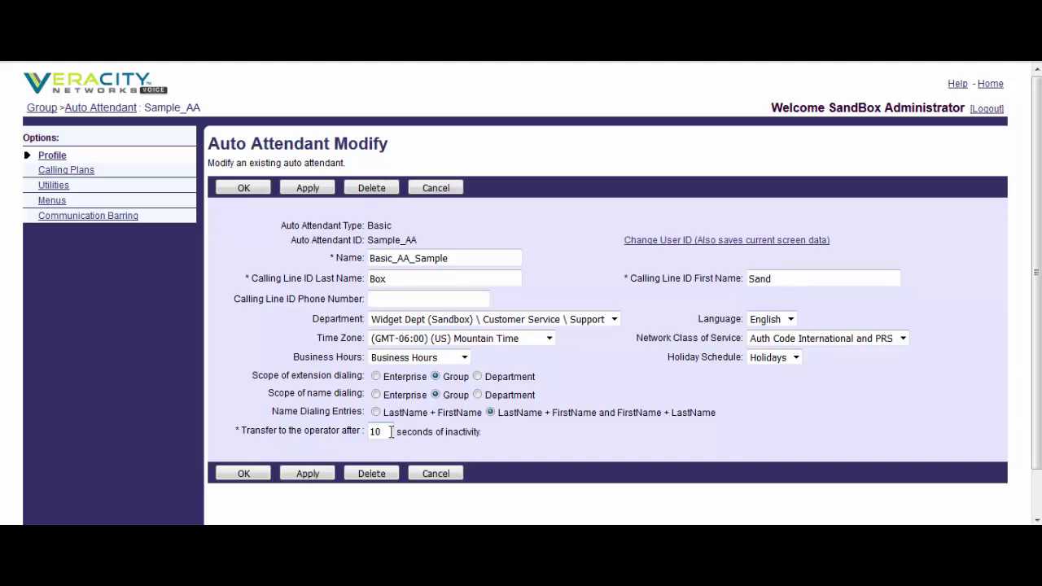
left_click(242, 191)
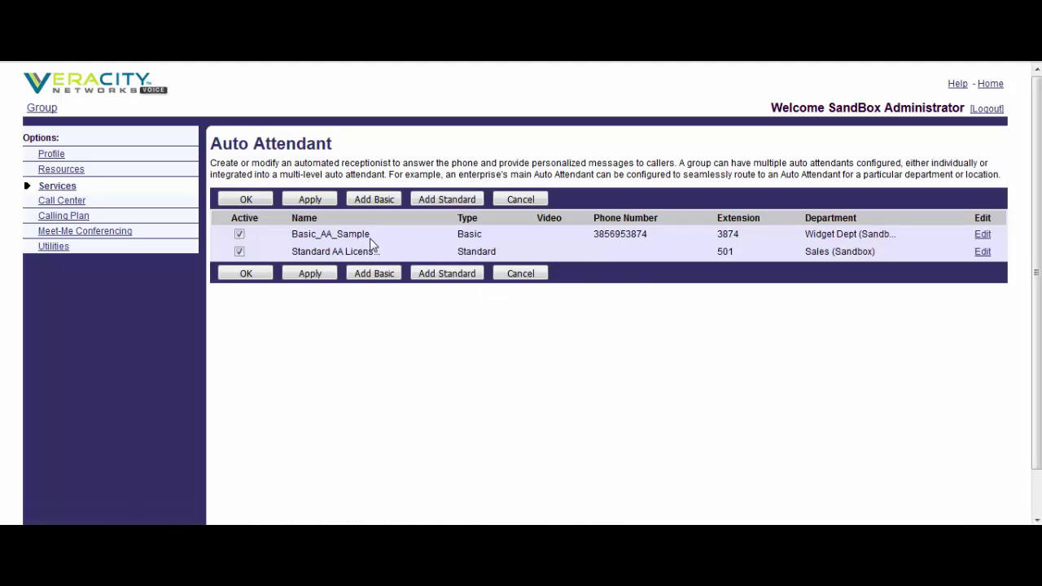
Reopen Basic_AA_Sample and check which phone numbers can be assigned in its address settings
left_click(367, 237)
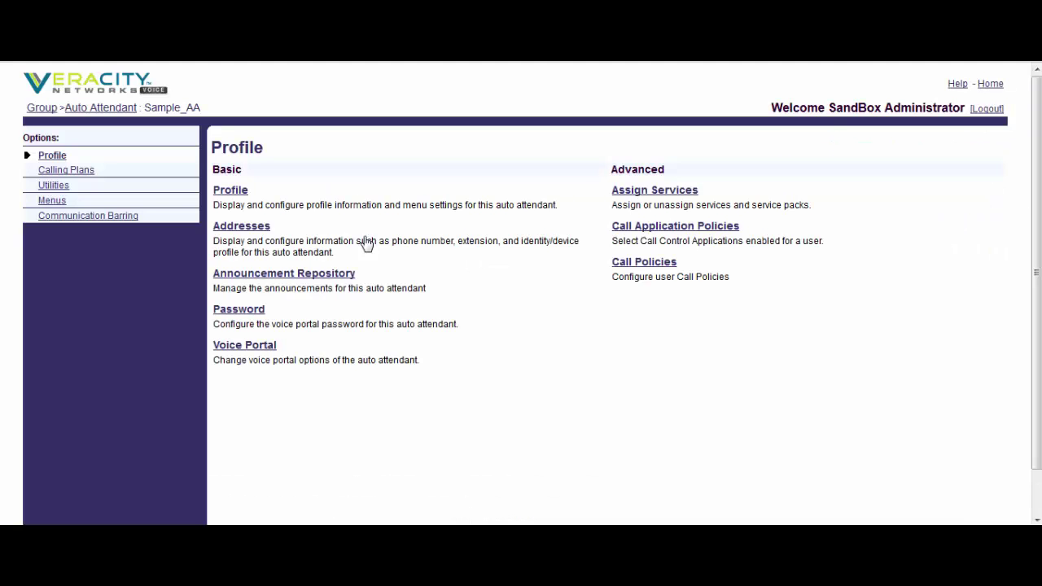
left_click(255, 233)
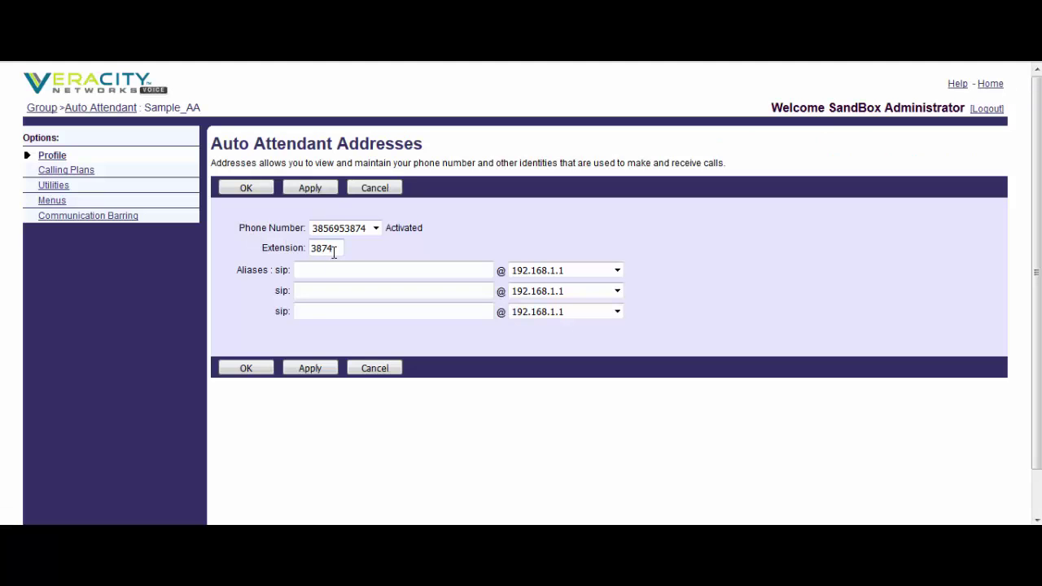
left_click(375, 228)
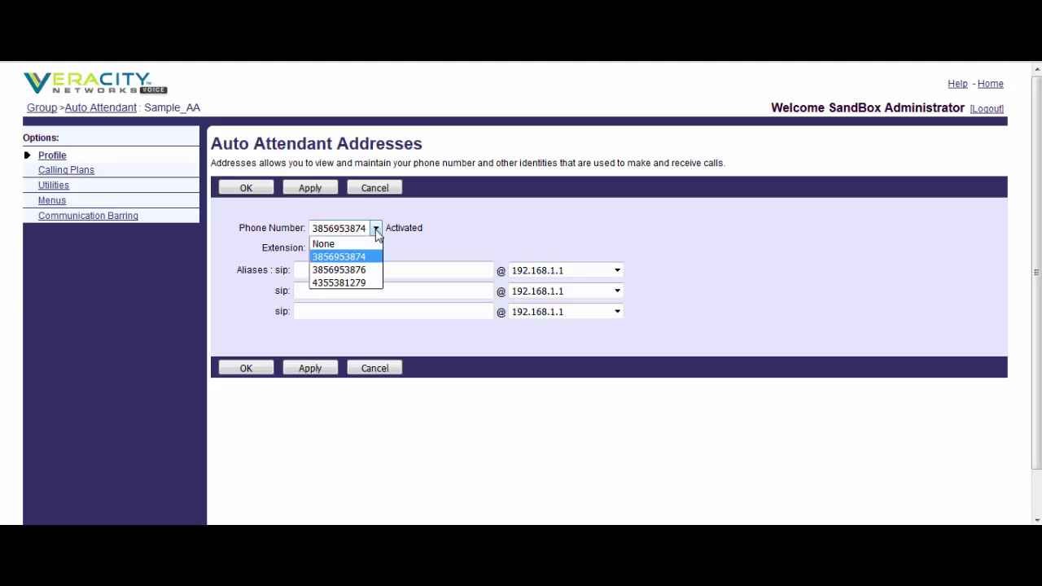
left_click(418, 247)
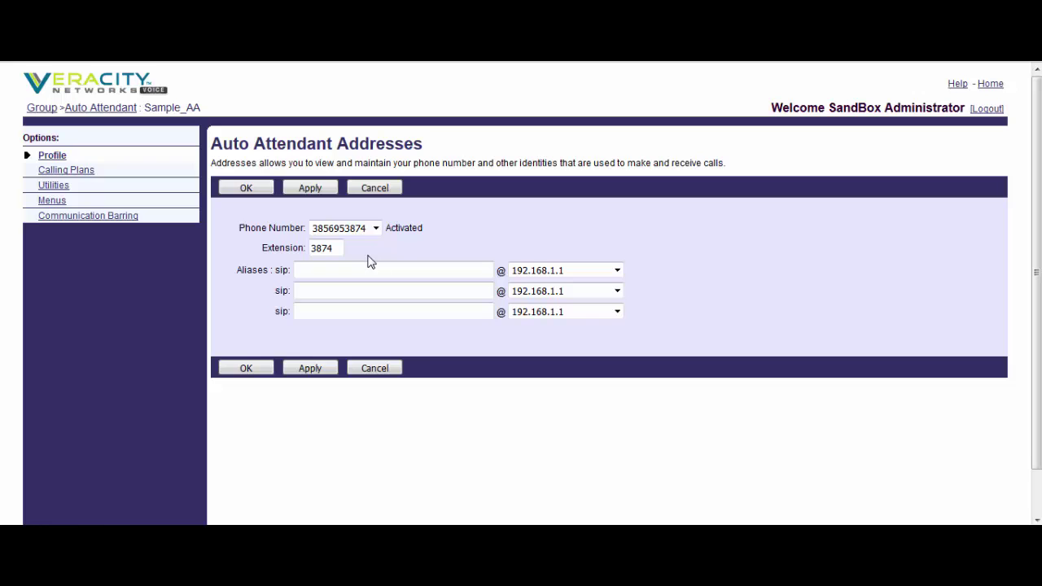
Examine the form for adding an announcement to the auto attendant's Announcement Repository, including the file selection, and leave without uploading
left_click(52, 155)
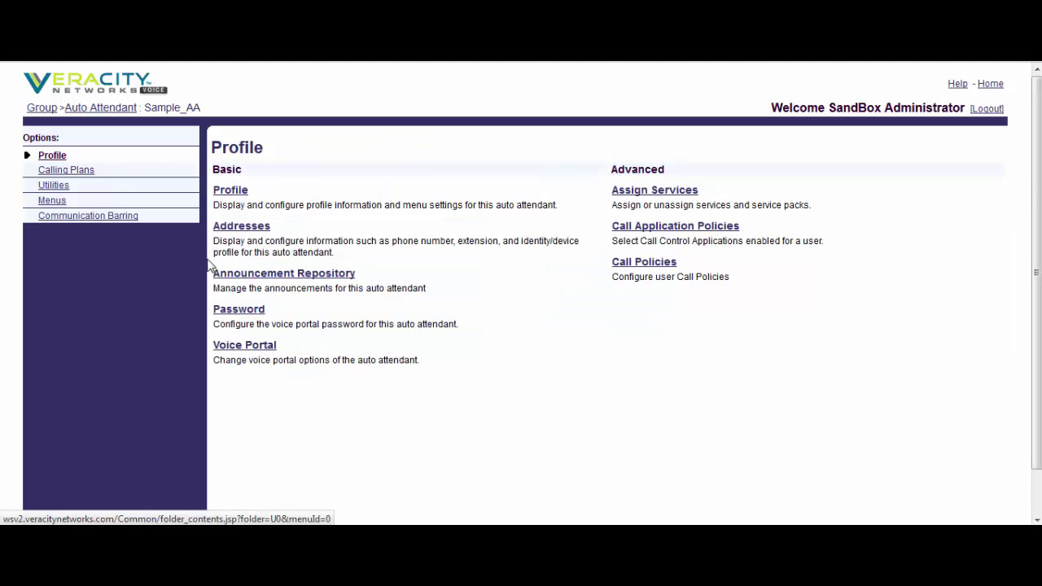
left_click(315, 278)
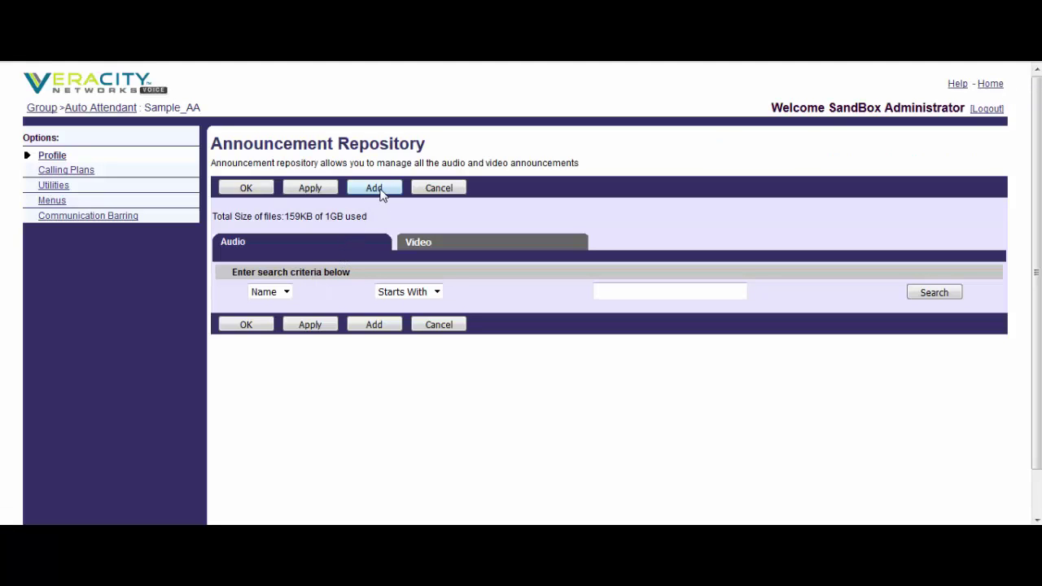
left_click(379, 189)
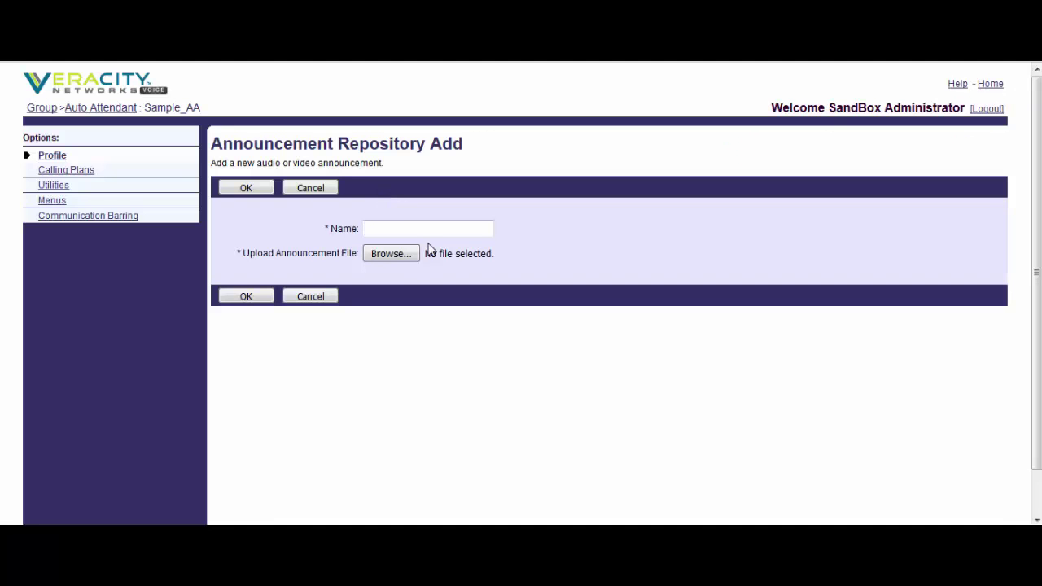
left_click(408, 257)
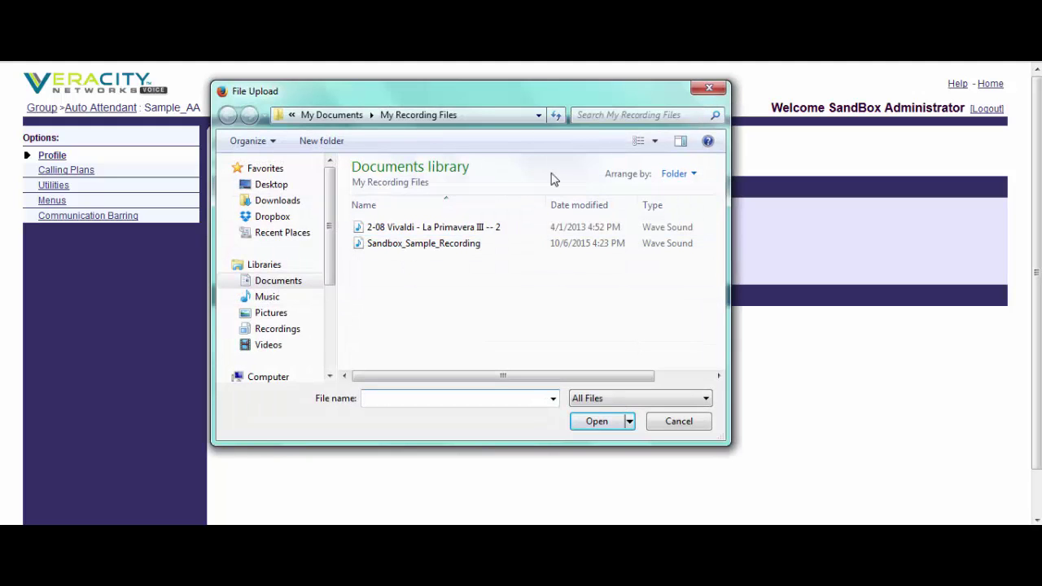
left_click(707, 89)
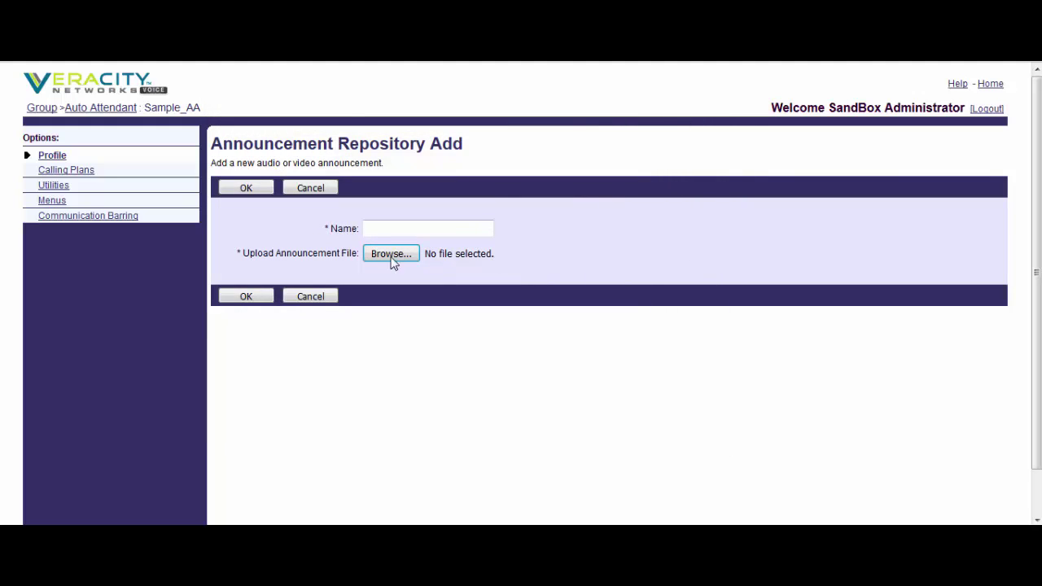
left_click(310, 189)
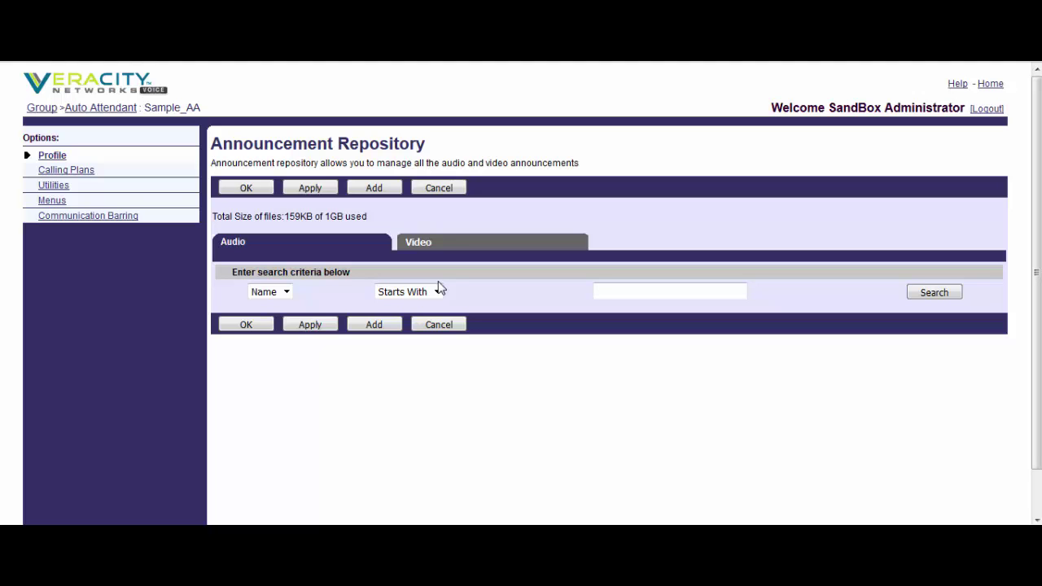
List the audio announcements in the repository and view the details of the Voice Portal recording
left_click(940, 293)
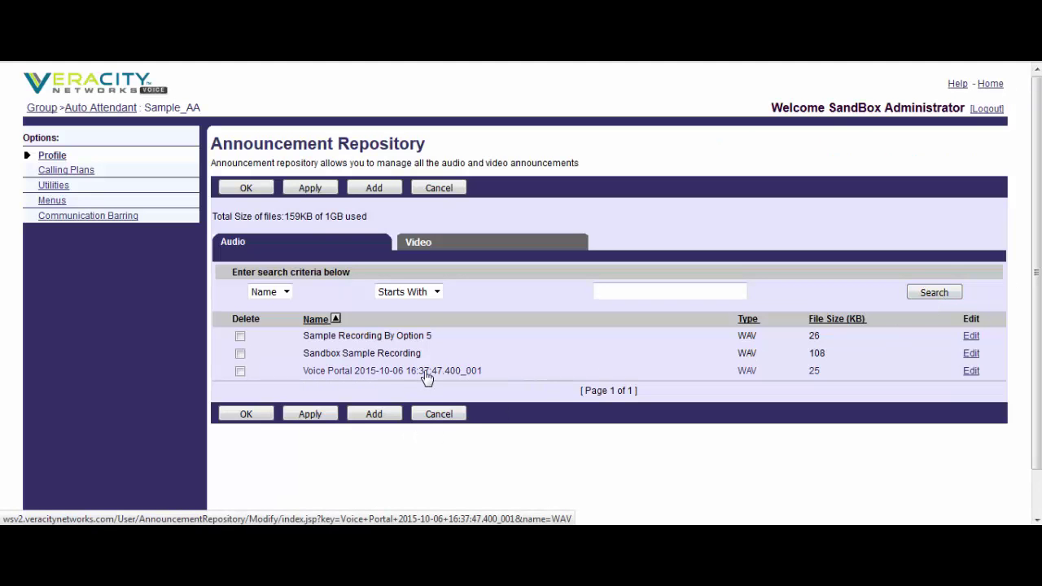
left_click(352, 372)
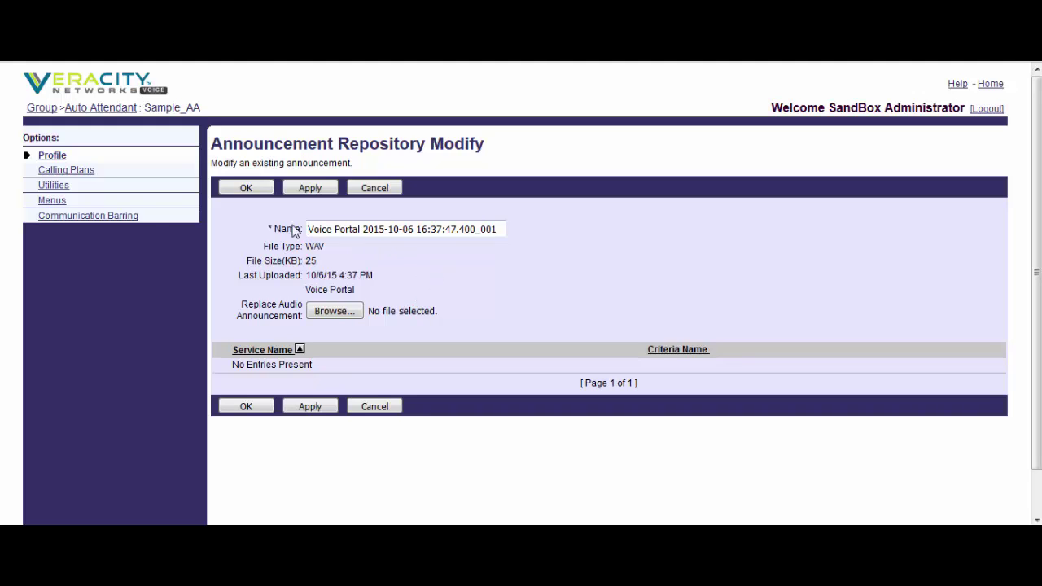
Open the auto attendant's Business Hours Menu and check the audio files available for the personal greeting
left_click(59, 203)
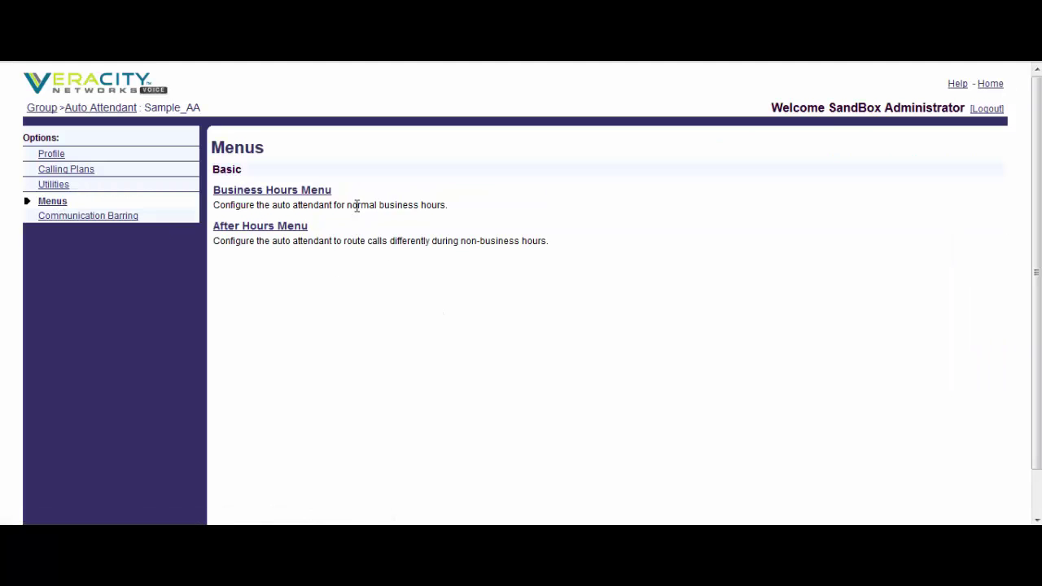
left_click(301, 196)
scroll(796, 247, "down", 2)
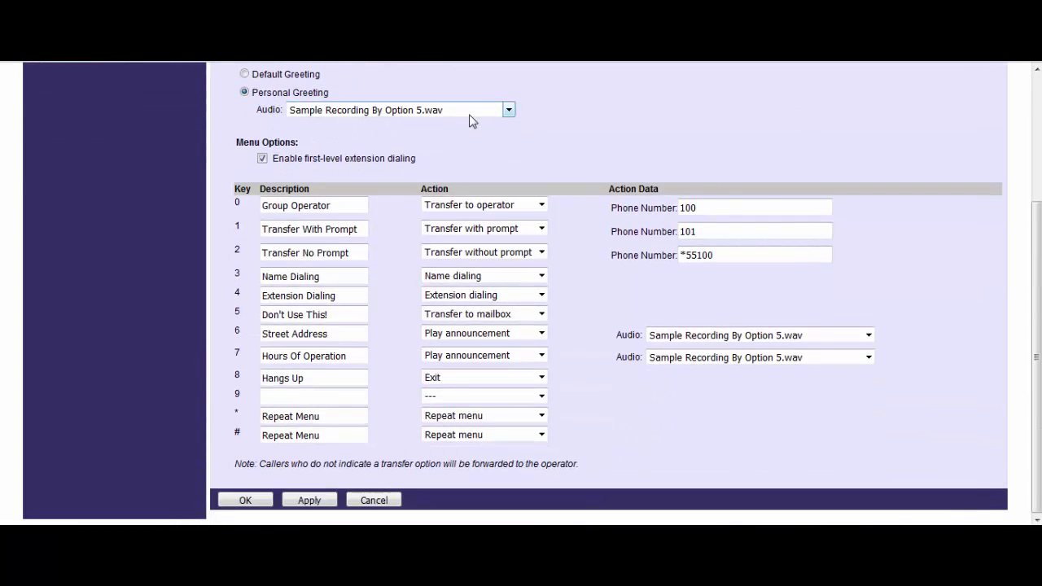
left_click(508, 112)
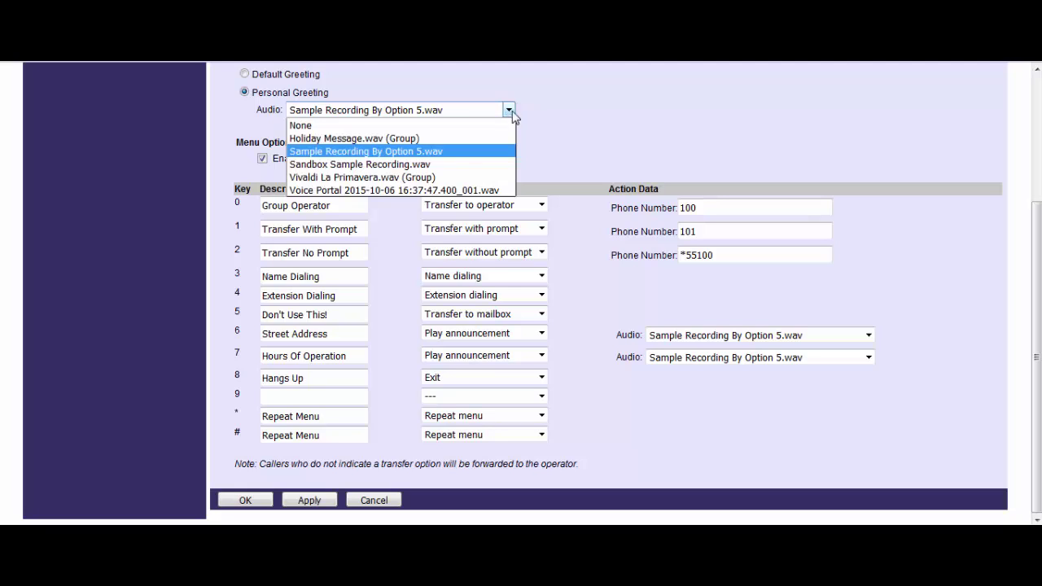
left_click(572, 114)
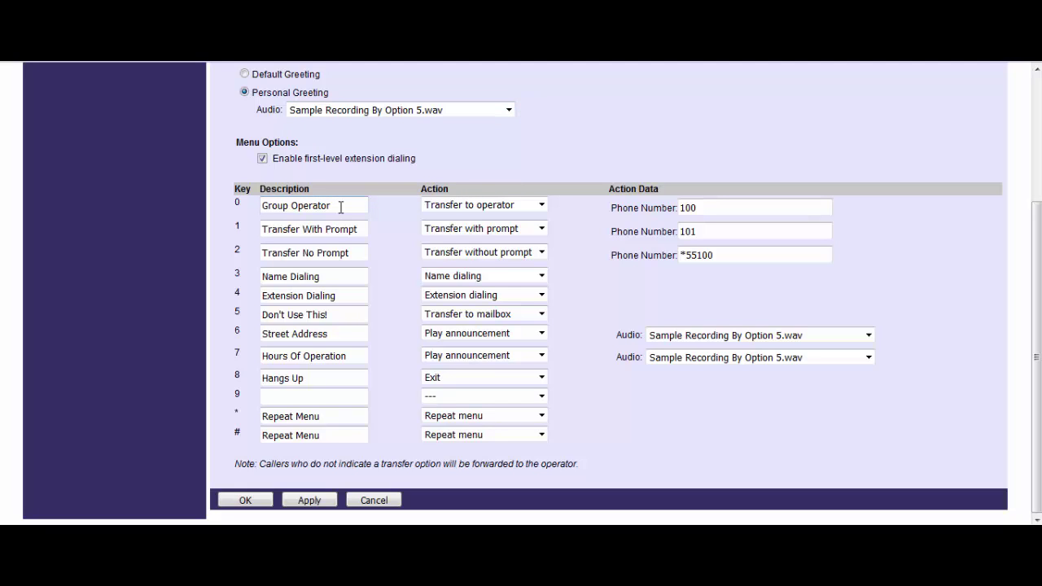
Examine the description and available actions for key 0 in the Business Hours Menu
left_click(340, 207)
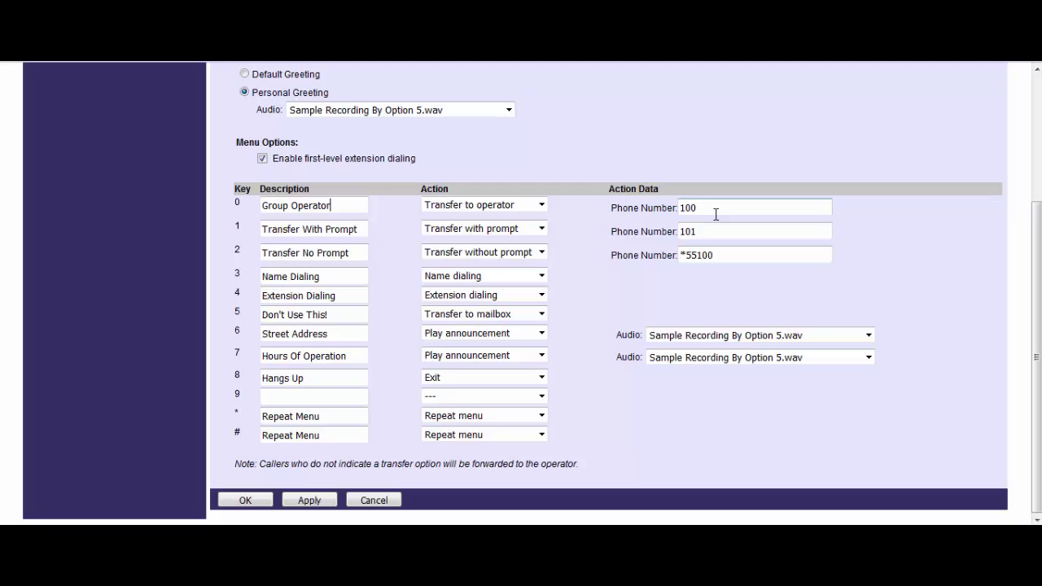
left_click(542, 204)
left_click(597, 214)
Open the auto attendant's After Hours Menu and review its greeting and key assignments
scroll(560, 367, "up", 2)
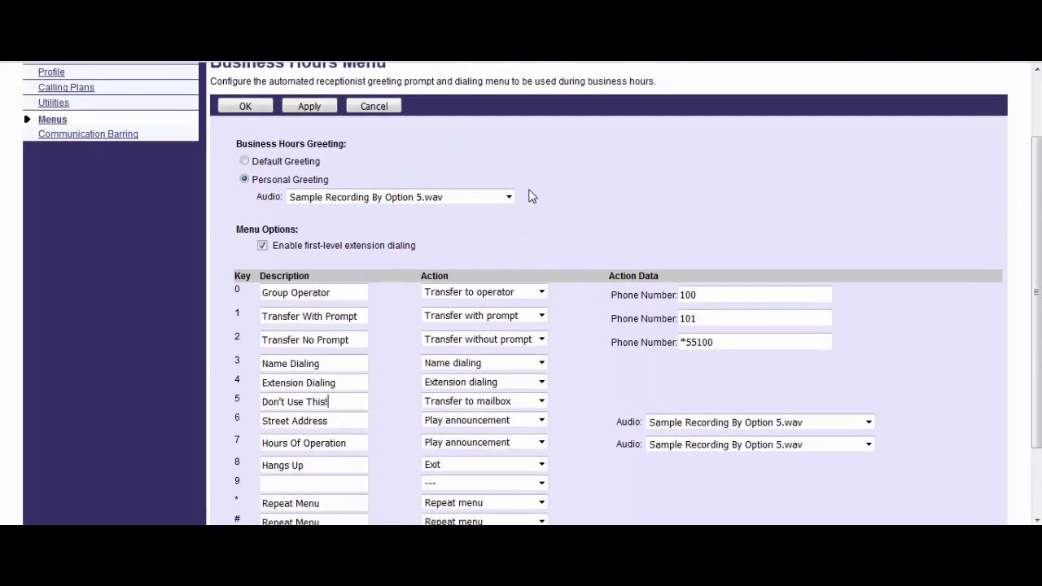
left_click(56, 122)
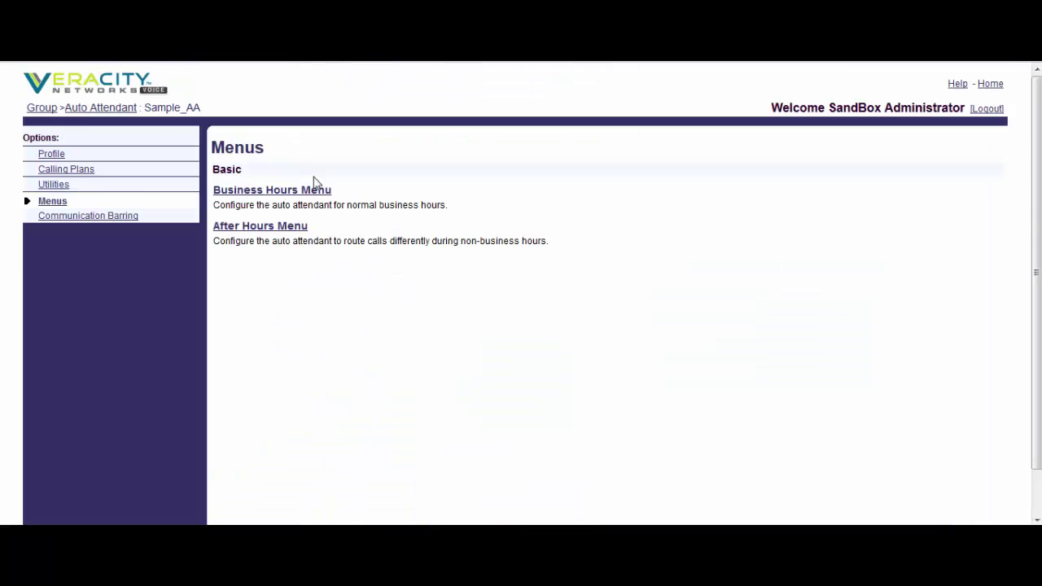
left_click(289, 226)
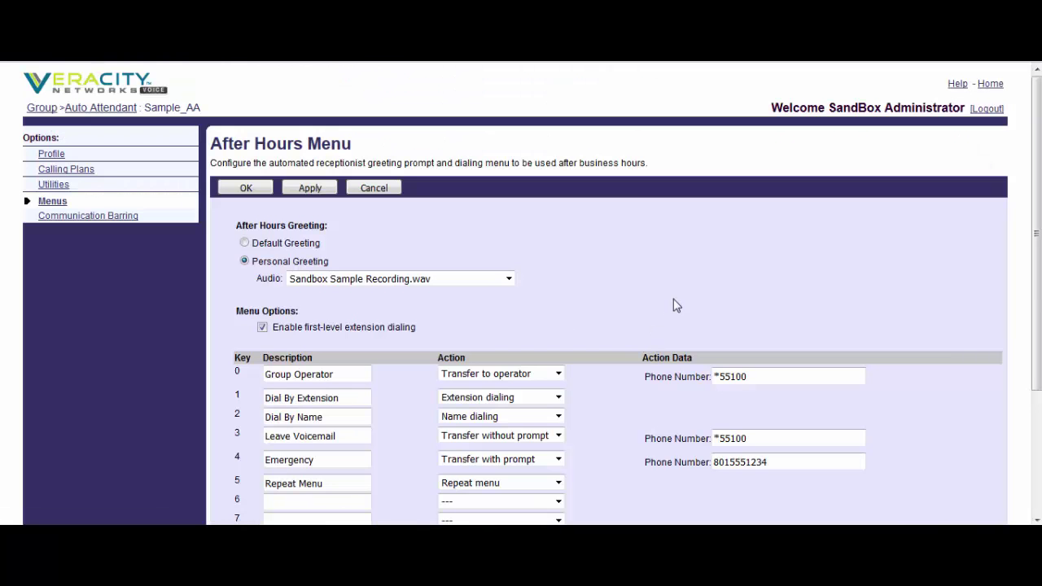
scroll(674, 299, "down", 4)
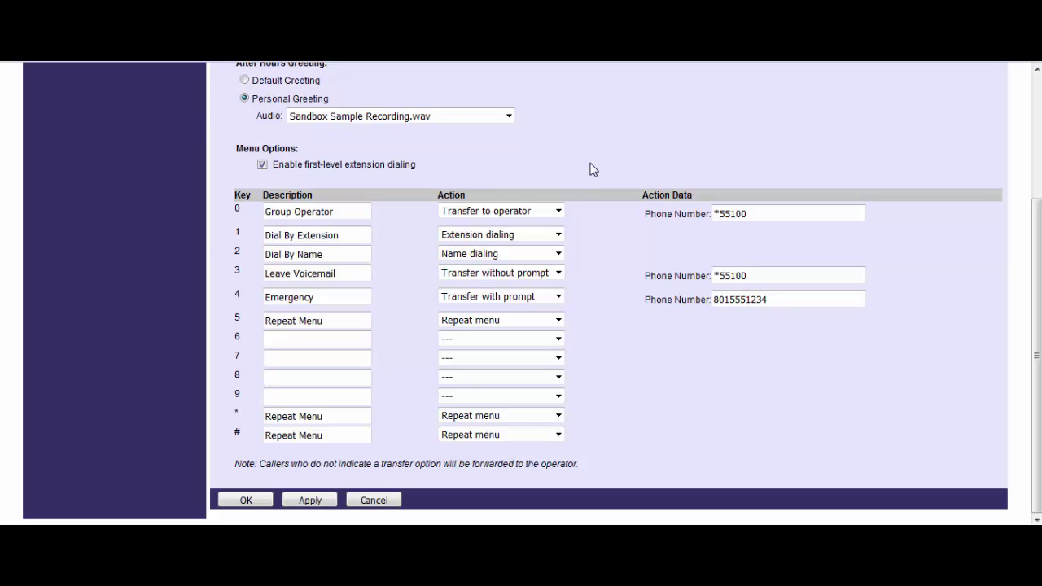
scroll(591, 167, "up", 3)
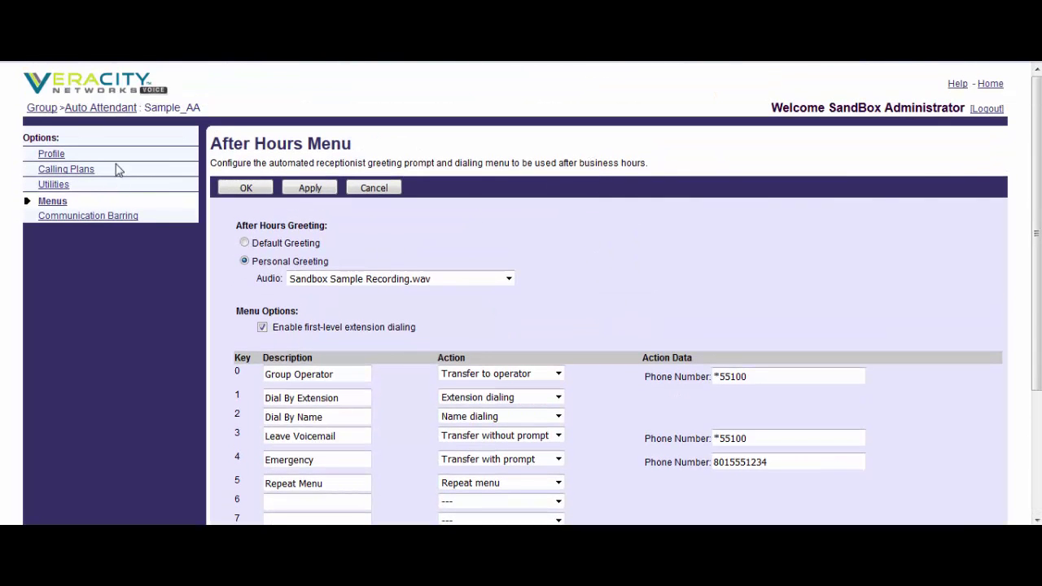
Return to the group services and review the Voice Portal settings down to the administrator password reset
left_click(44, 109)
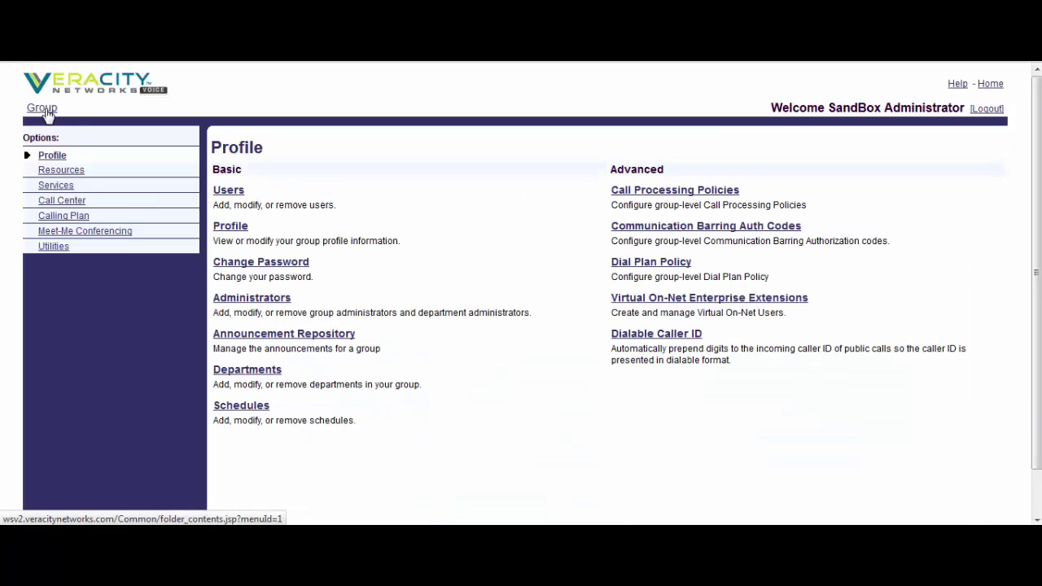
left_click(41, 186)
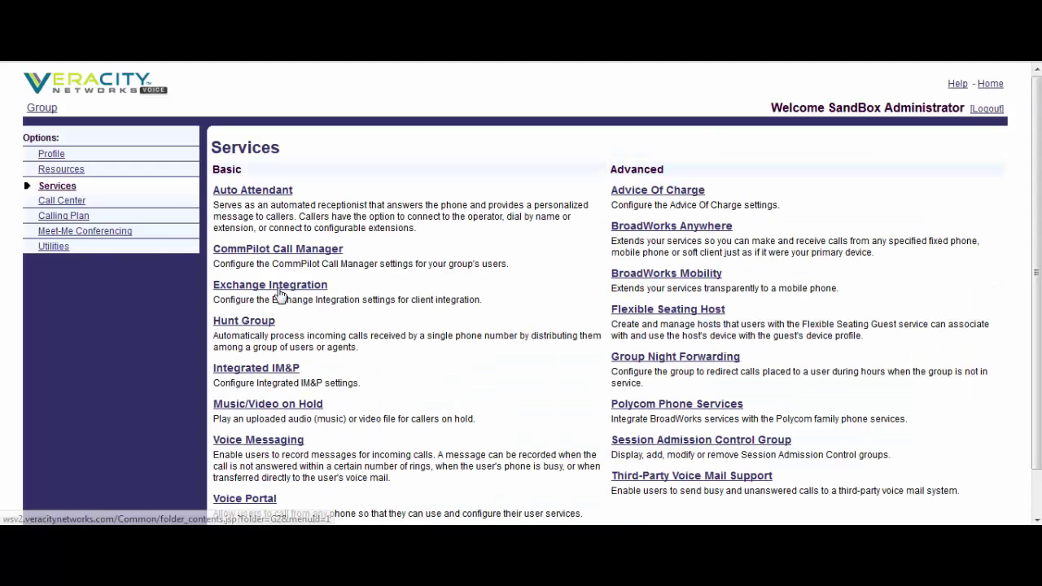
scroll(326, 330, "down", 1)
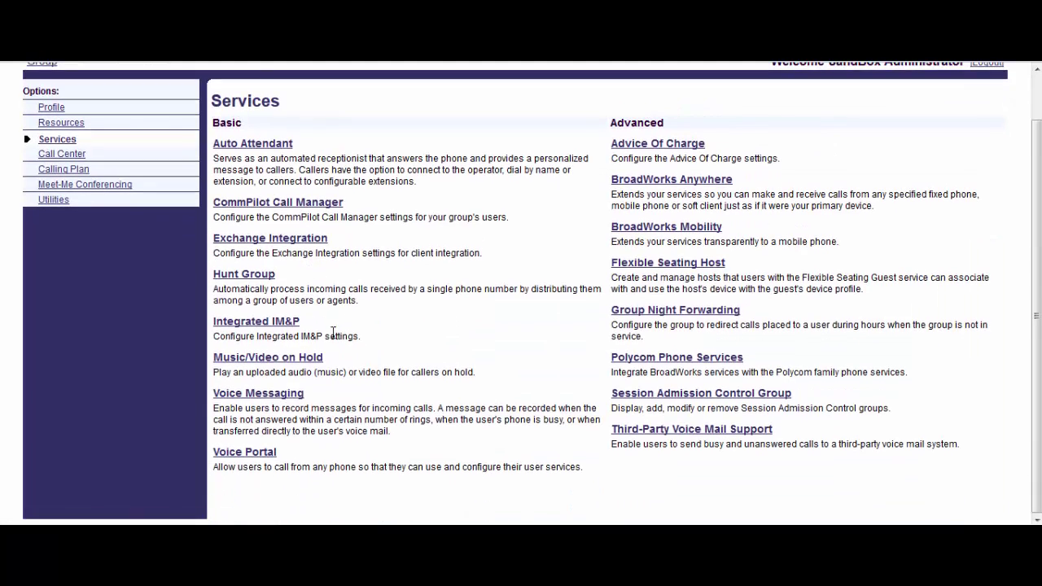
left_click(262, 454)
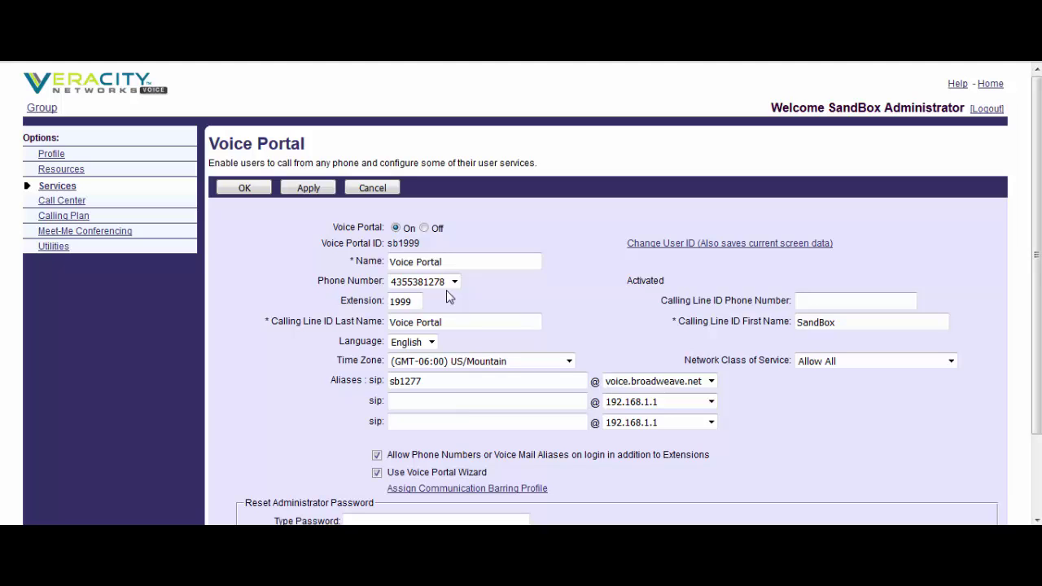
scroll(693, 321, "down", 3)
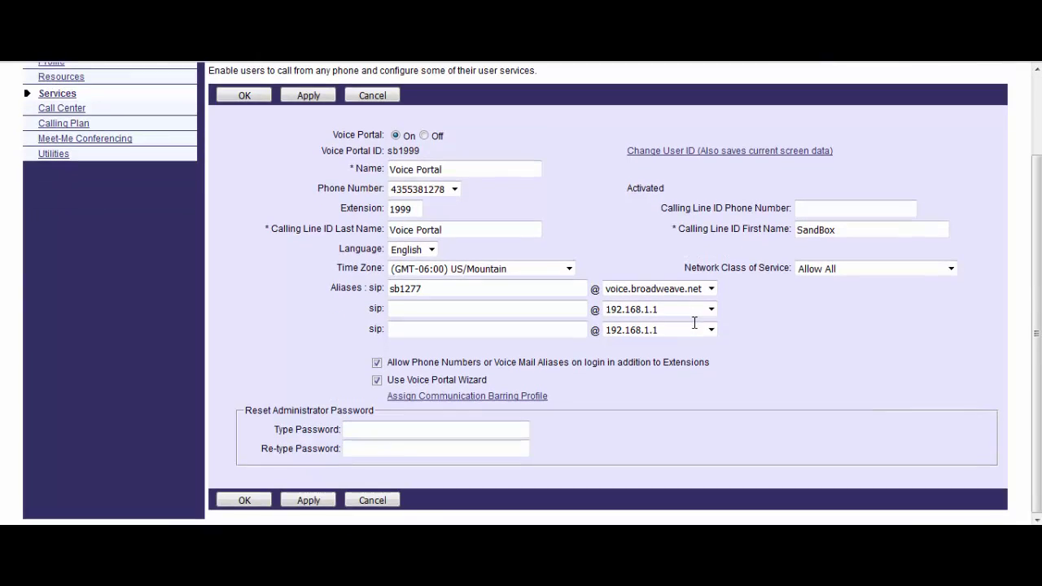